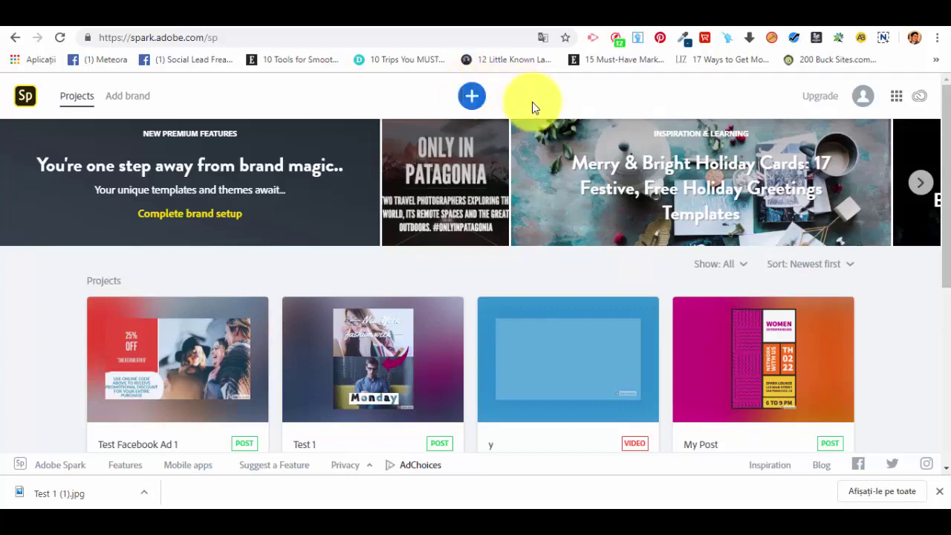
- Start a new graphic project from the 25% OFF Facebook Ad template in the Ads category
left_click(473, 99)
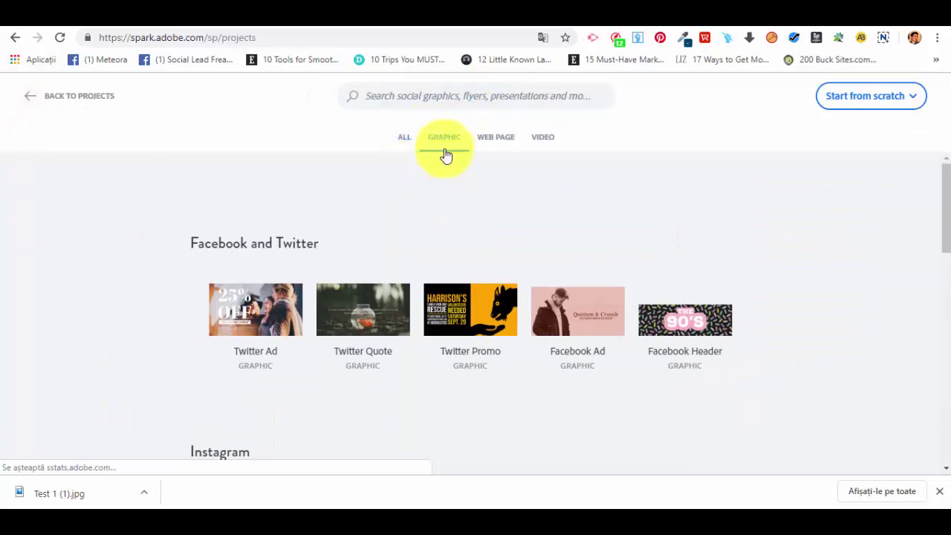
scroll(388, 239, "down", 3)
scroll(385, 240, "down", 6)
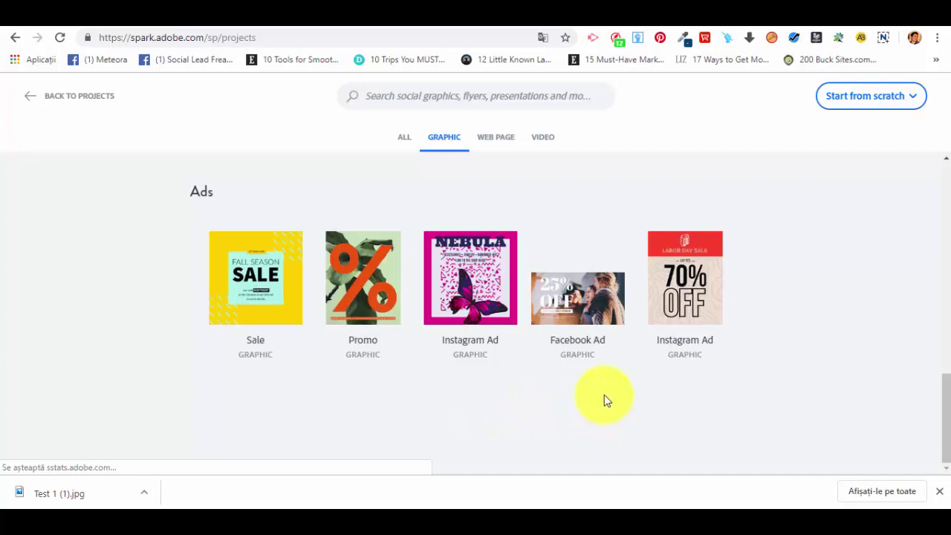
mouse_move(591, 355)
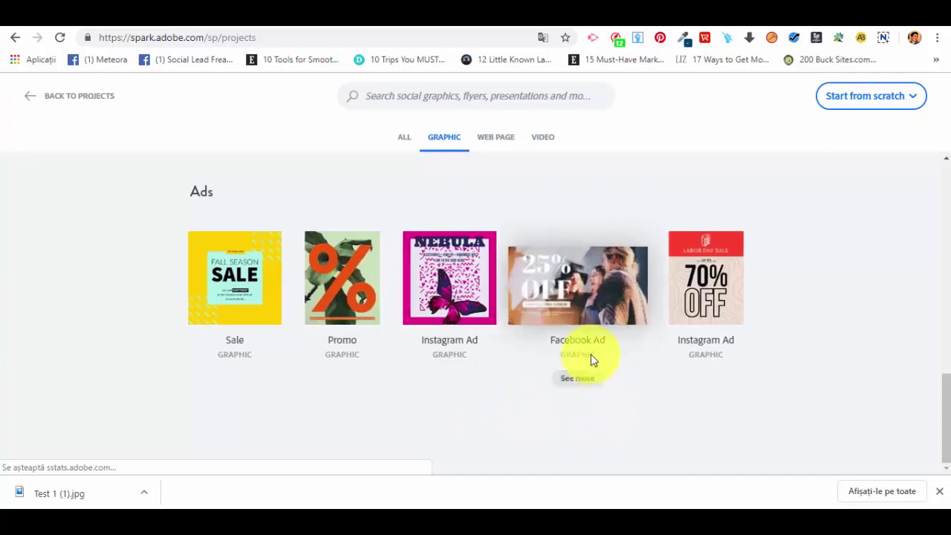
left_click(578, 295)
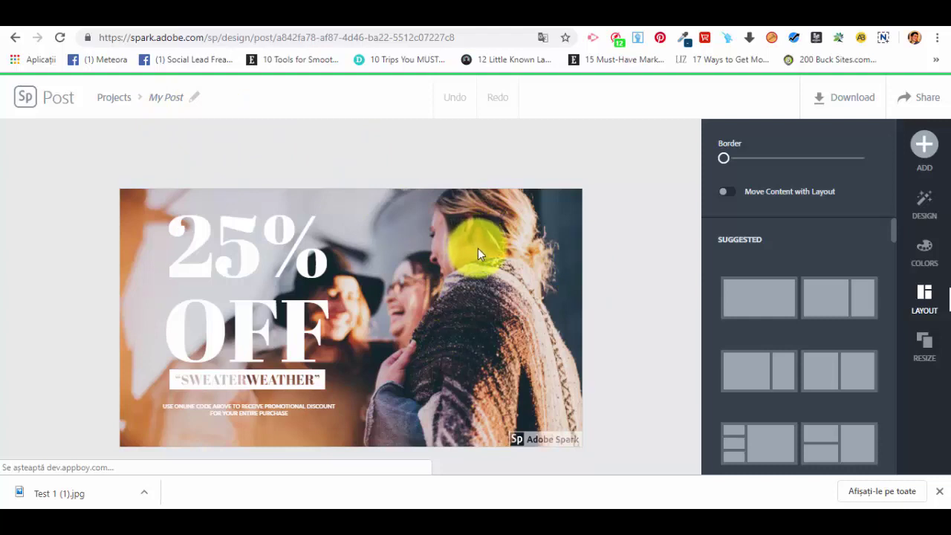
- Rename the project as "Facebook Ad Template 1"
left_click(176, 93)
key("BackSpace")
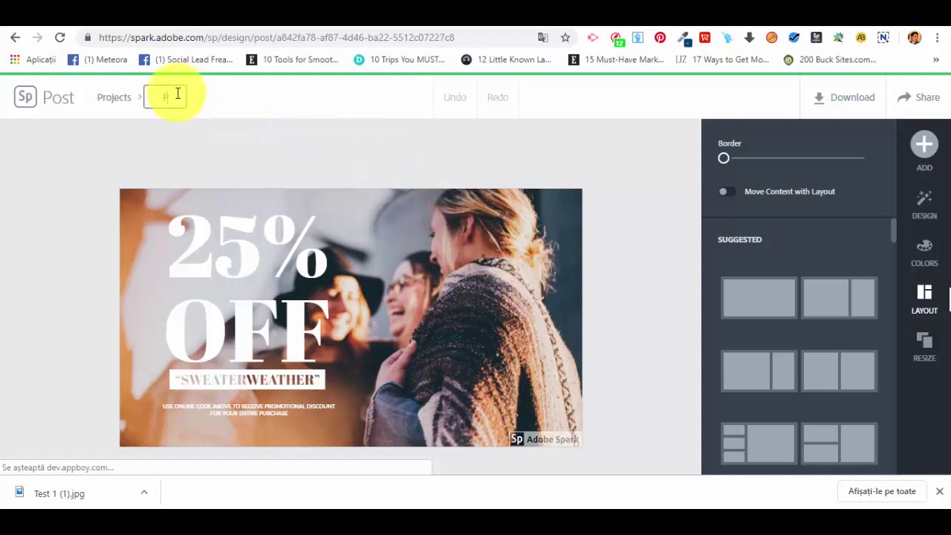
type("Facebook Ad Template 1")
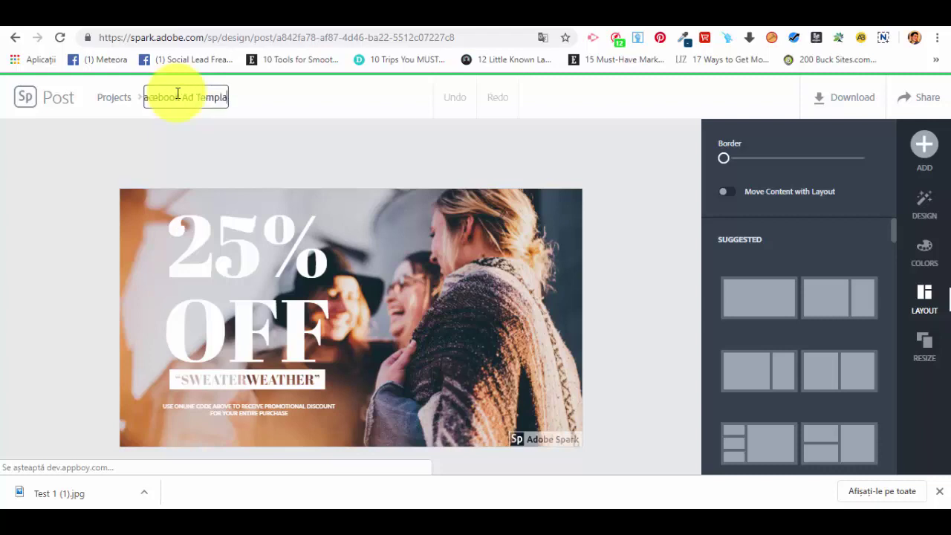
left_click(290, 171)
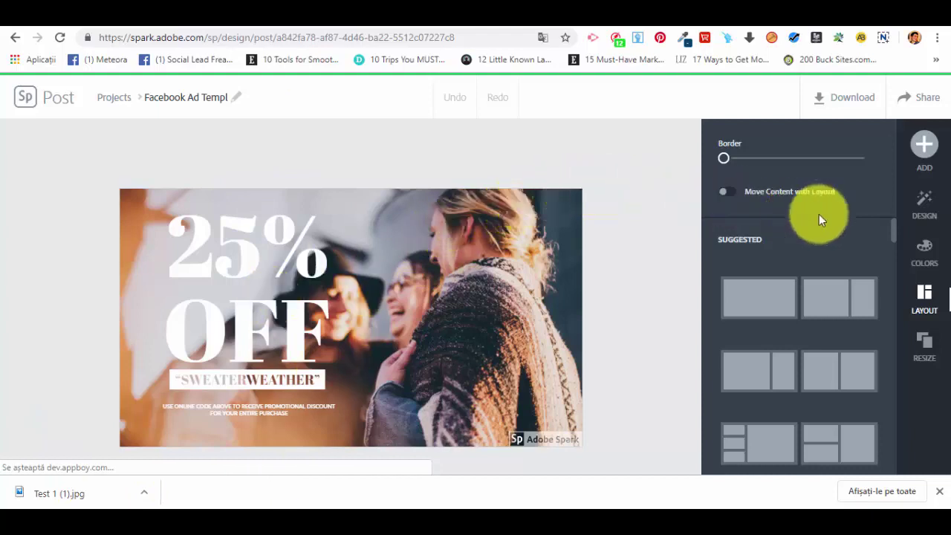
- Look through the suggested, simple, banner and grid layouts available for the ad
left_click(924, 152)
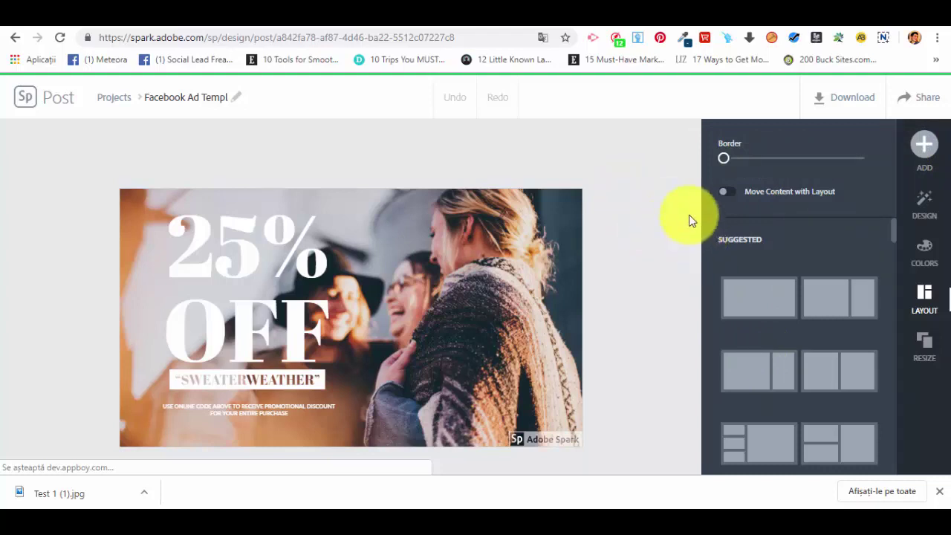
left_click(924, 145)
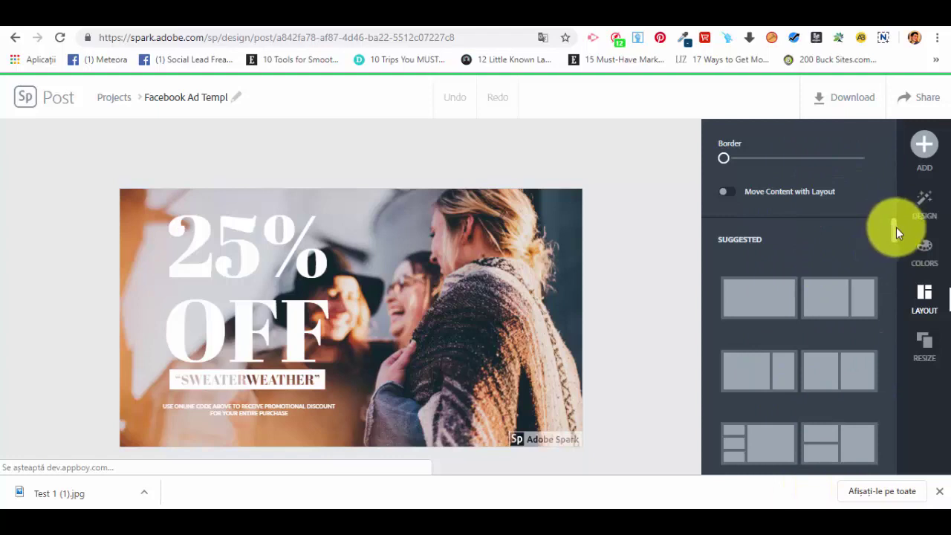
scroll(768, 250, "down", 2)
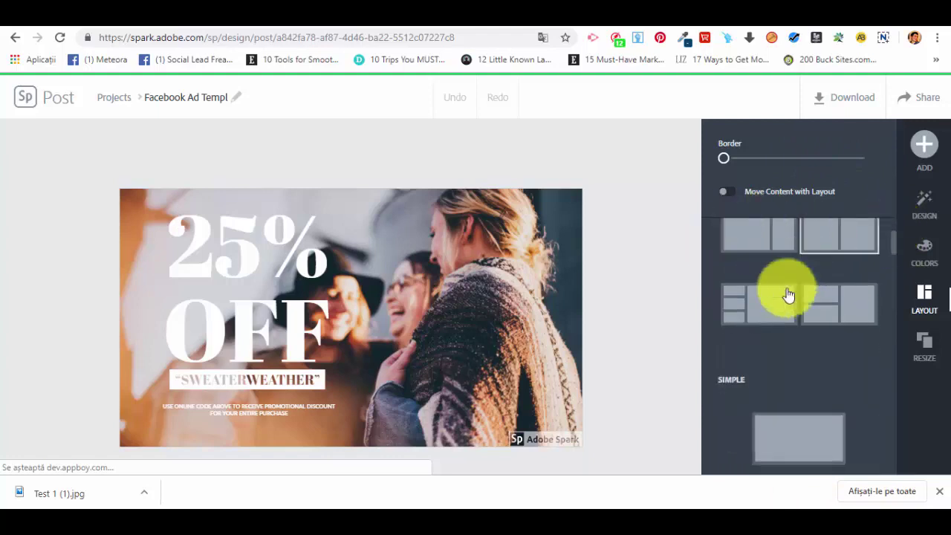
scroll(789, 295, "down", 1)
scroll(737, 314, "down", 1)
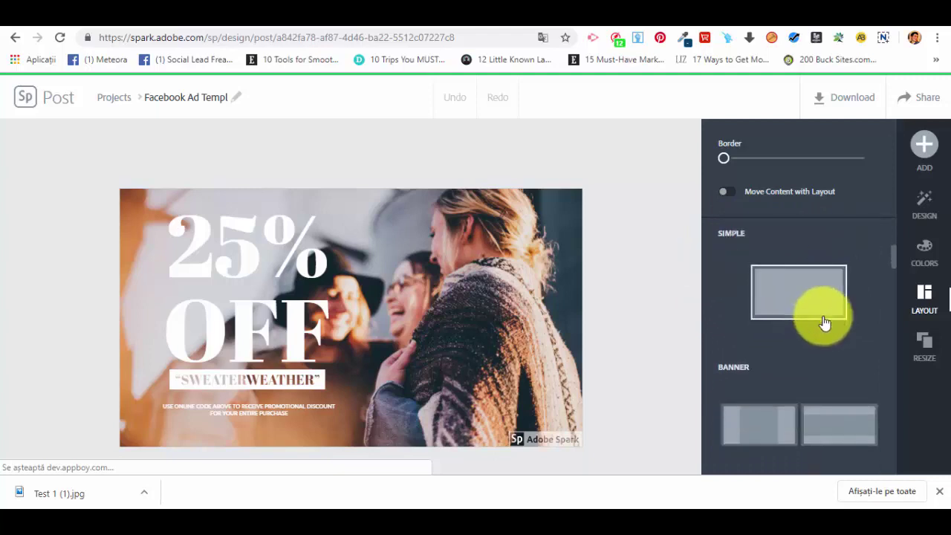
scroll(787, 282, "down", 2)
scroll(839, 360, "down", 3)
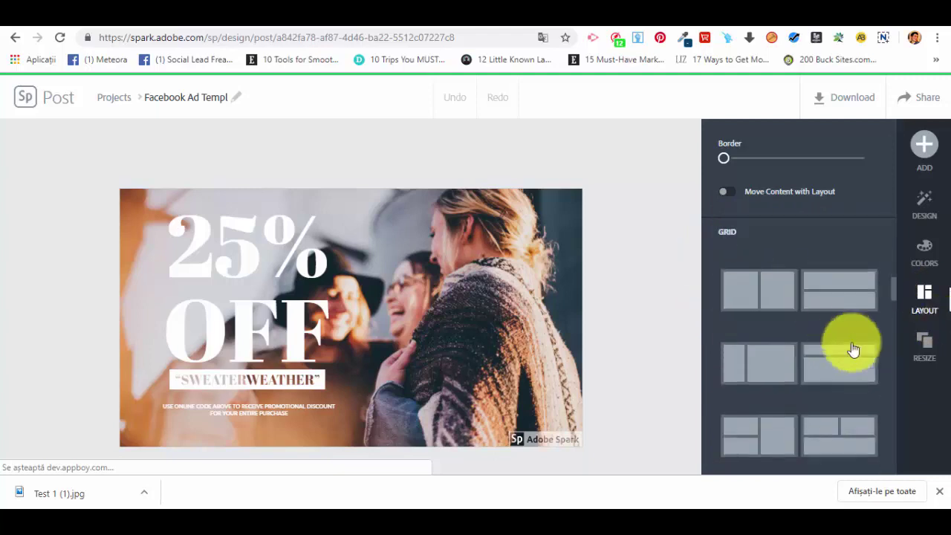
scroll(853, 349, "down", 1)
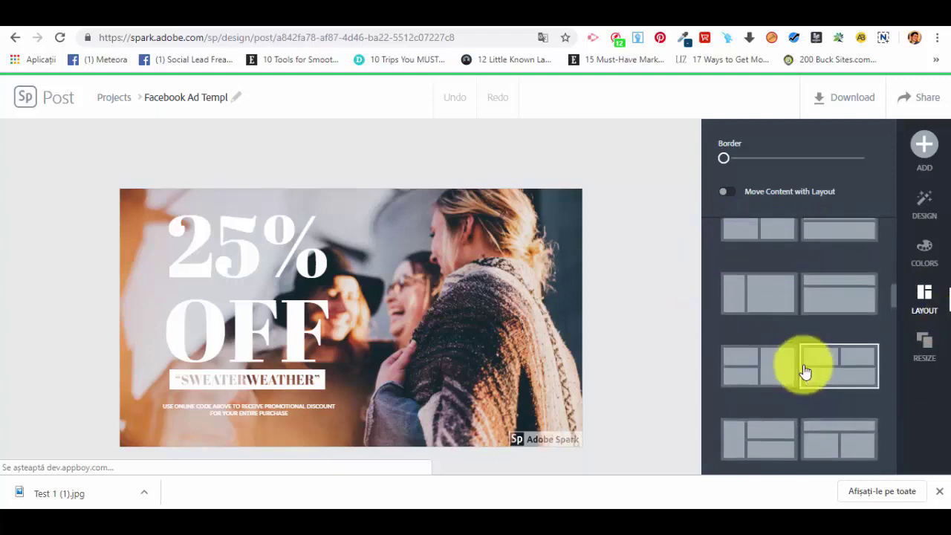
scroll(773, 349, "up", 2)
scroll(798, 327, "down", 1)
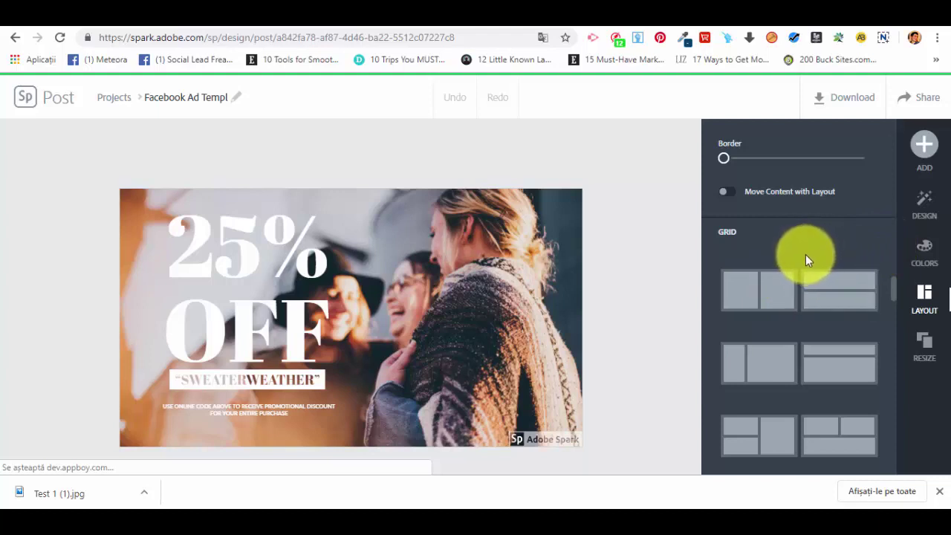
- Apply the Memorial Day 5K Trail Run design variation to the ad
left_click(928, 203)
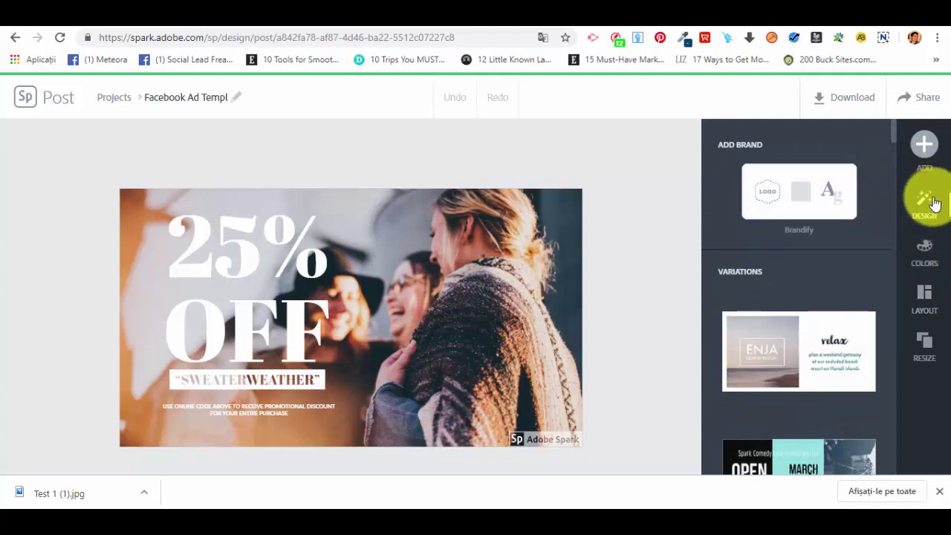
scroll(736, 260, "down", 2)
scroll(834, 263, "down", 4)
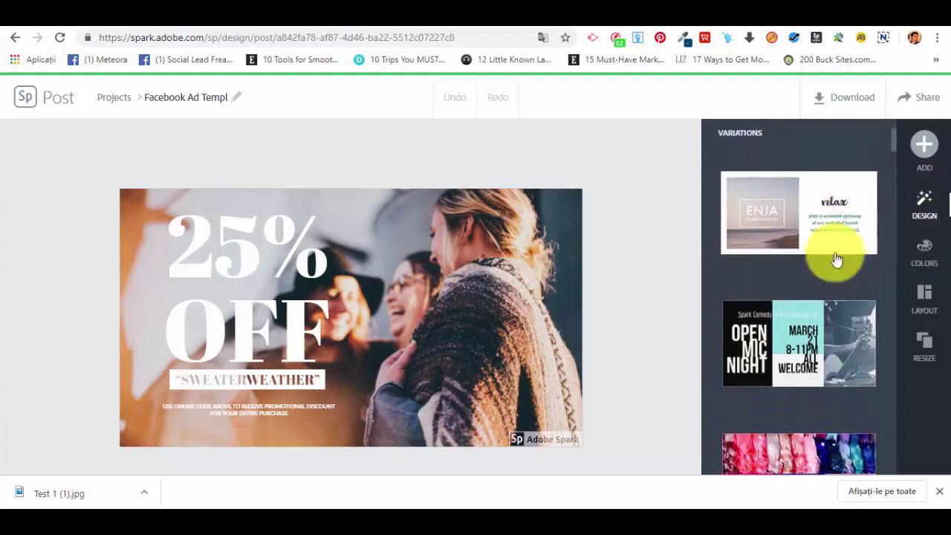
scroll(834, 272, "down", 10)
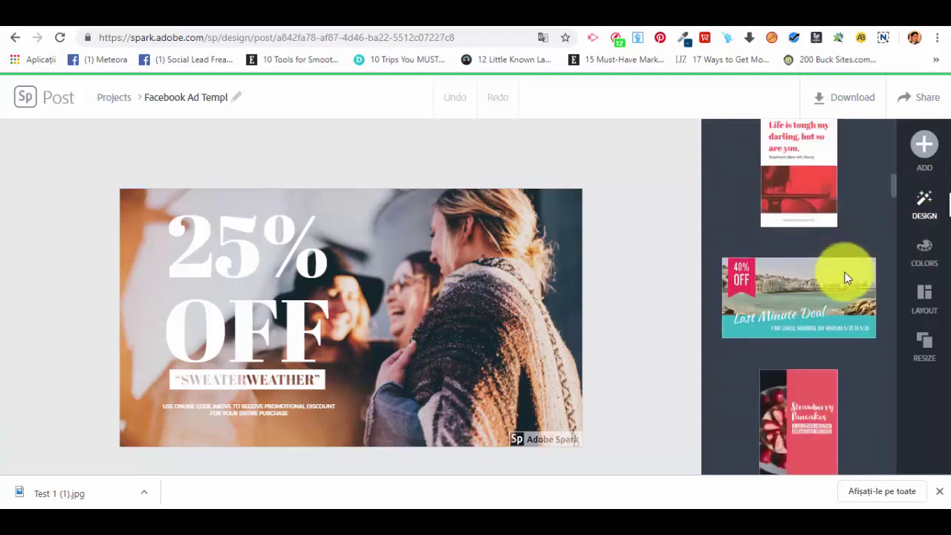
scroll(836, 271, "down", 2)
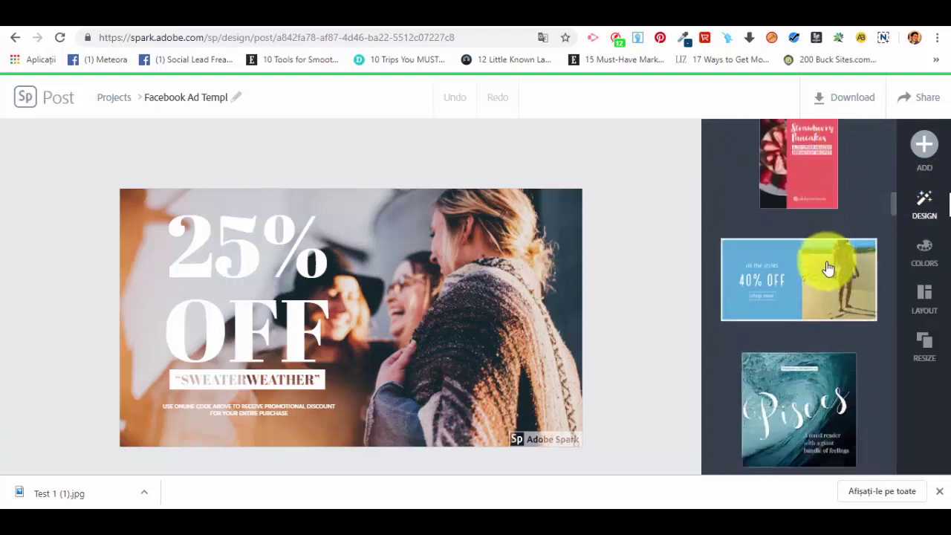
scroll(828, 266, "down", 3)
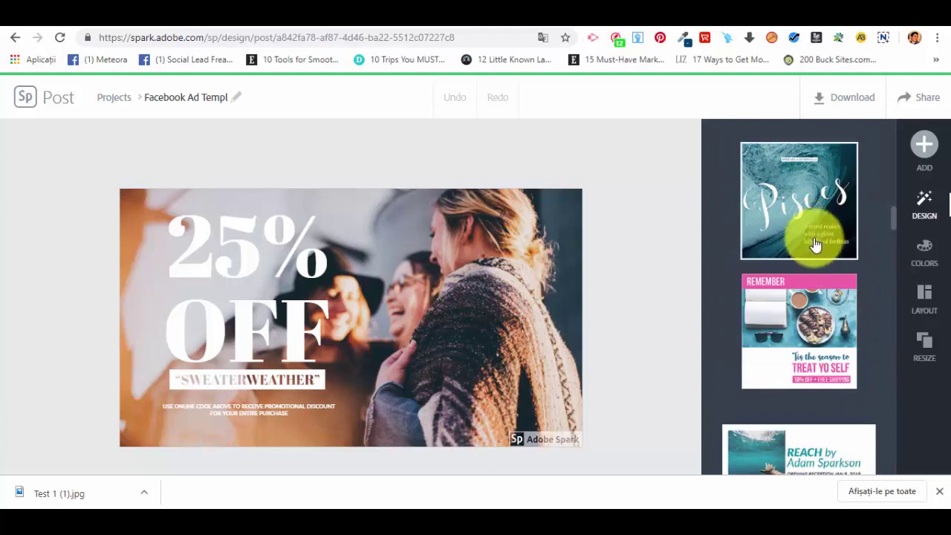
scroll(811, 242, "down", 4)
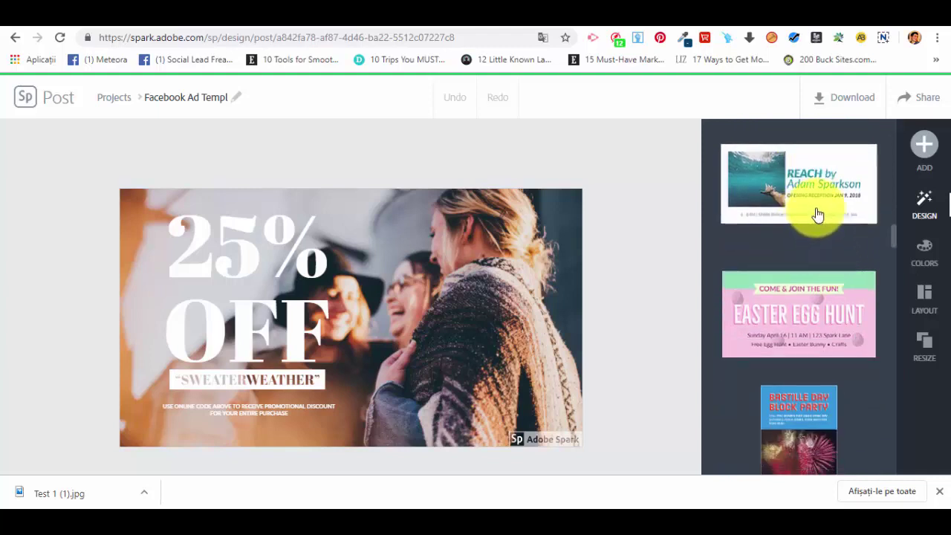
scroll(816, 216, "down", 5)
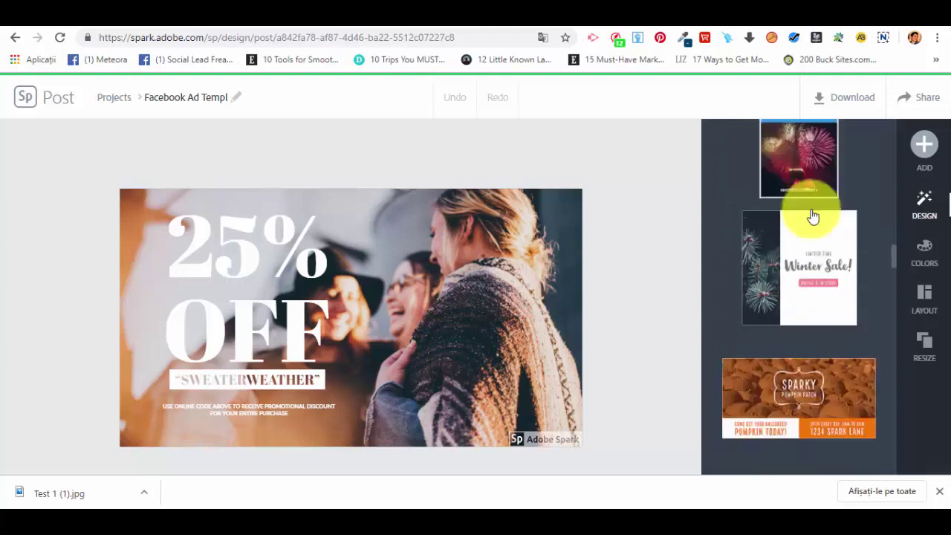
scroll(808, 218, "down", 6)
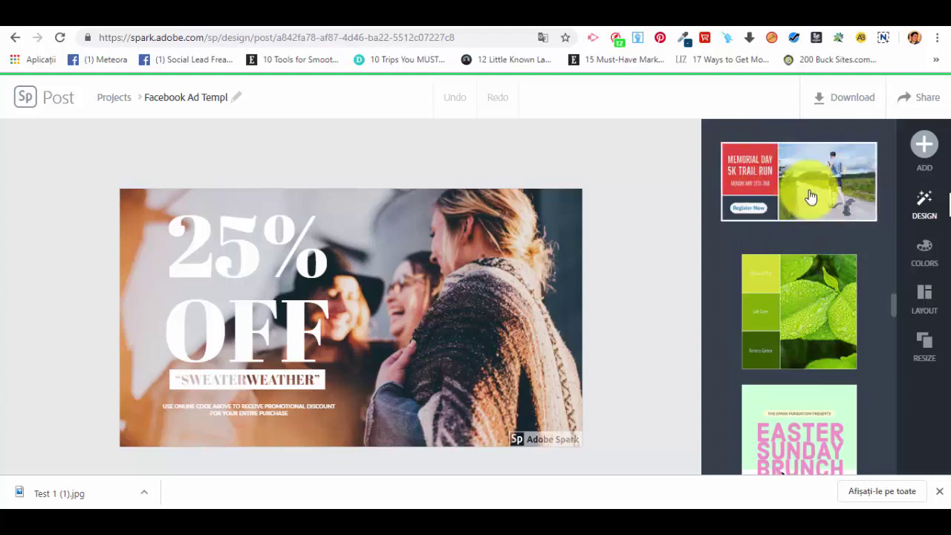
left_click(809, 192)
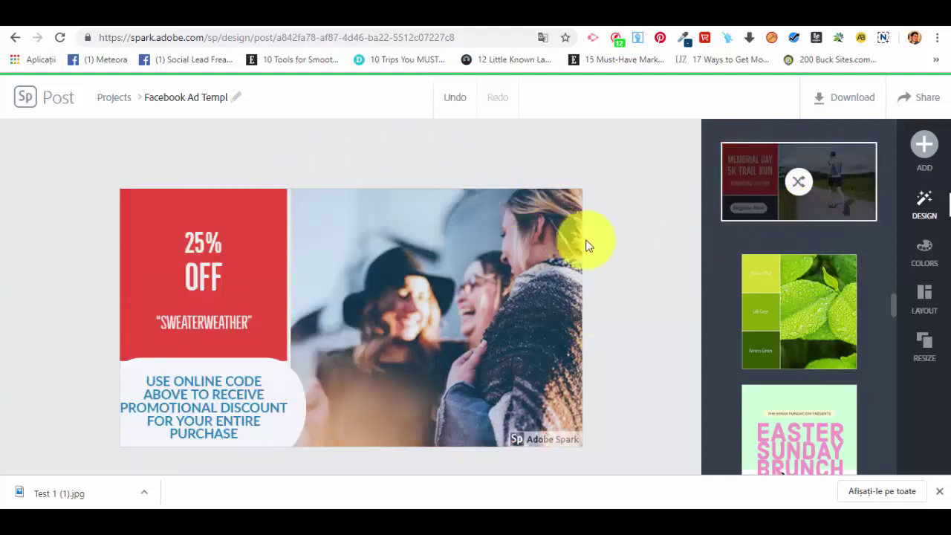
- Enlarge the 25% OFF text slightly, with wider letter spacing and tighter line spacing
left_click(465, 265)
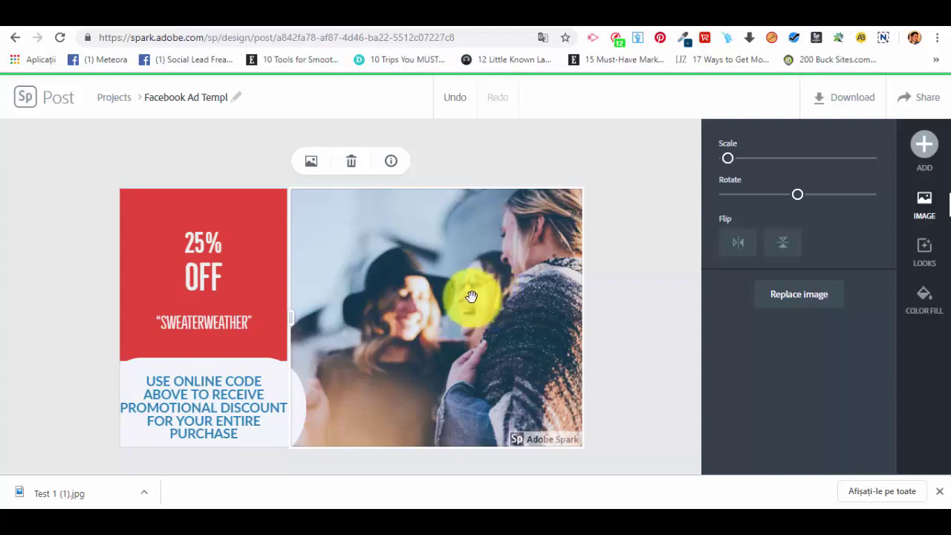
left_click(204, 248)
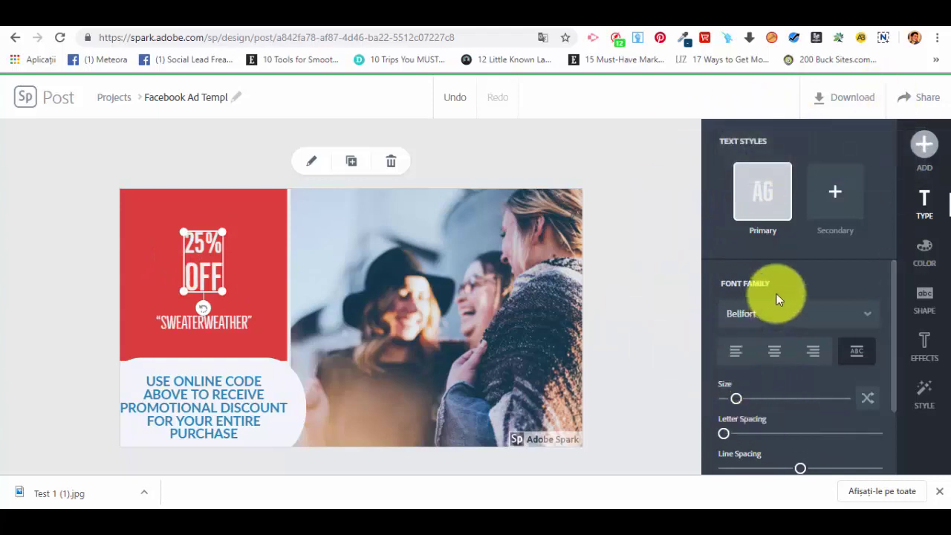
scroll(780, 290, "down", 2)
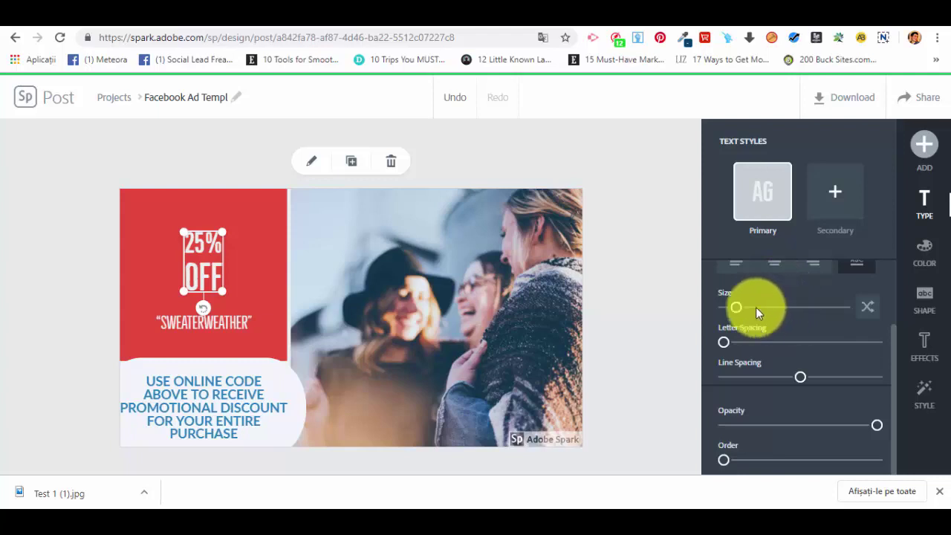
left_click_drag(735, 311, 743, 310)
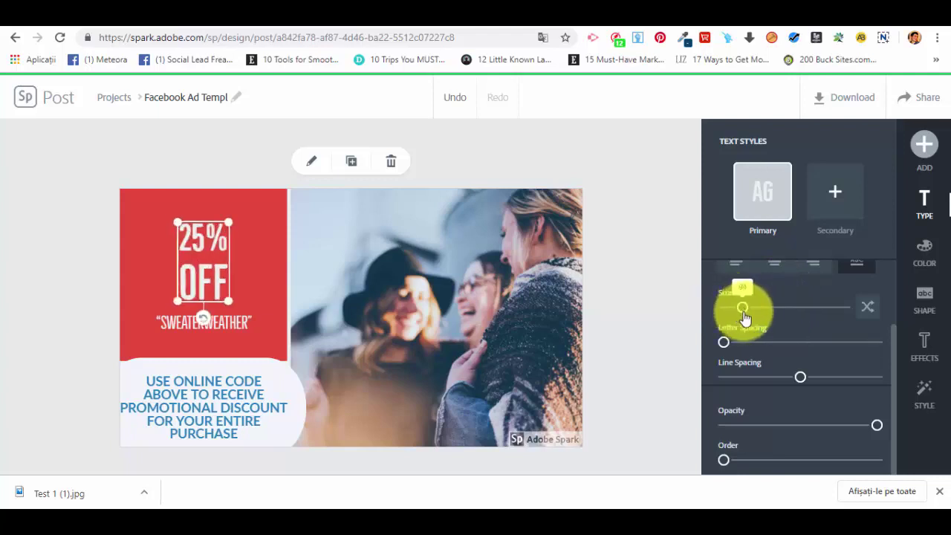
left_click_drag(724, 342, 731, 342)
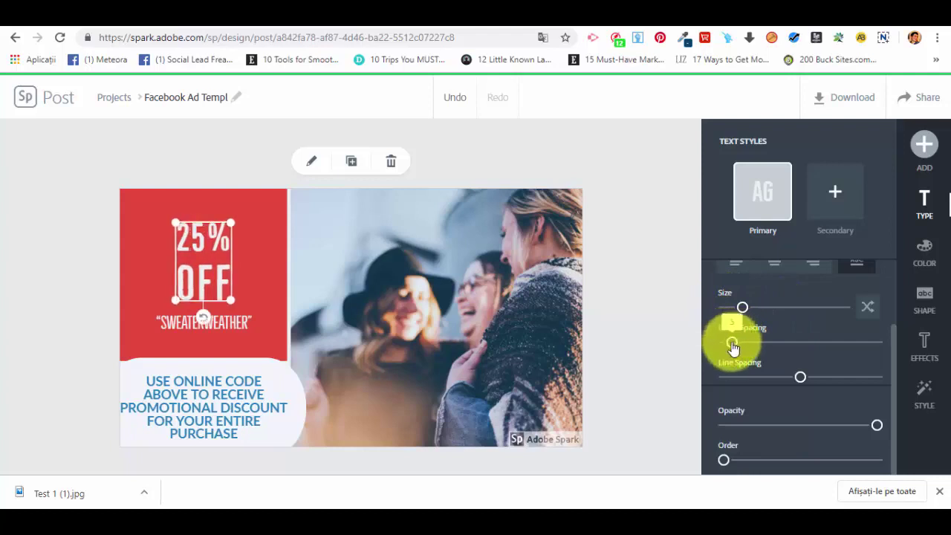
left_click_drag(792, 377, 787, 377)
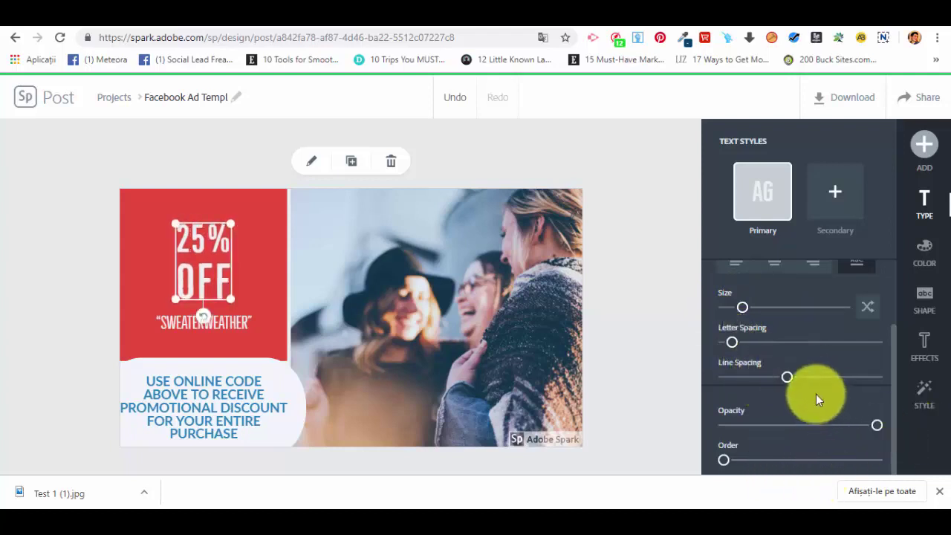
scroll(816, 394, "up", 2)
left_click(779, 313)
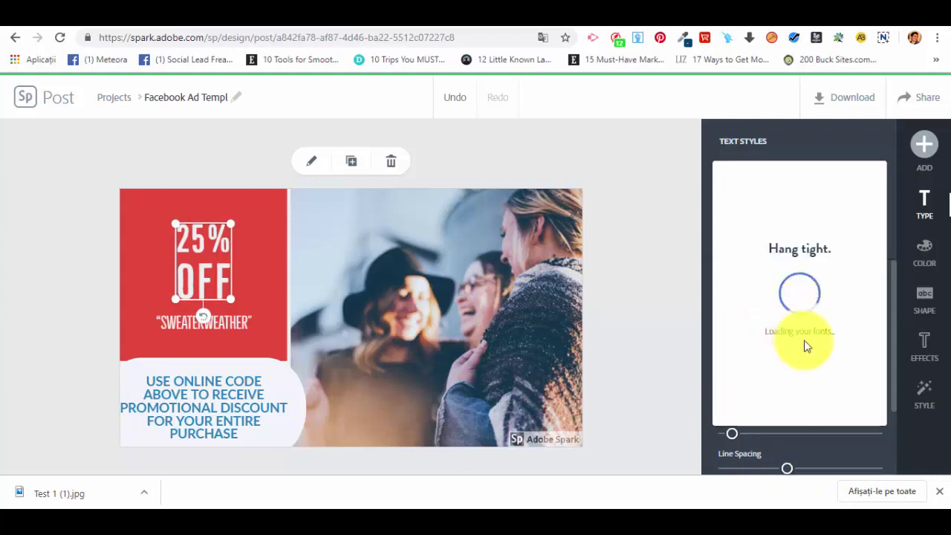
left_click(786, 152)
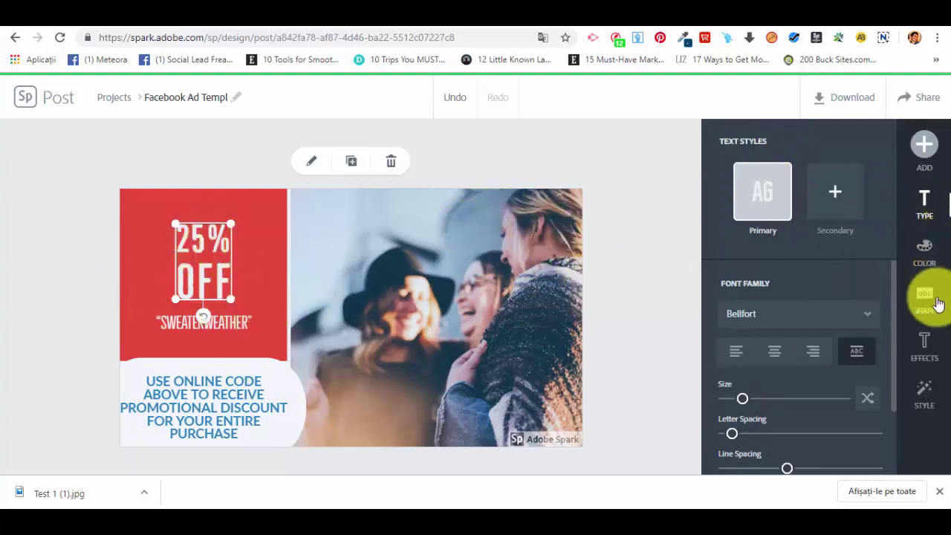
- Widen the red panel behind the 25% OFF text toward the photo and extend it slightly downward
left_click(263, 254)
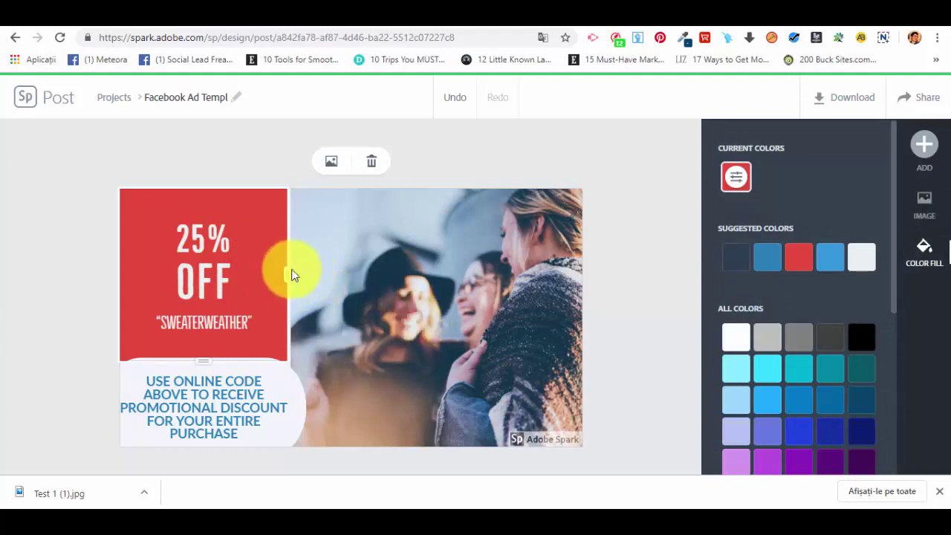
left_click(363, 300)
left_click(263, 290)
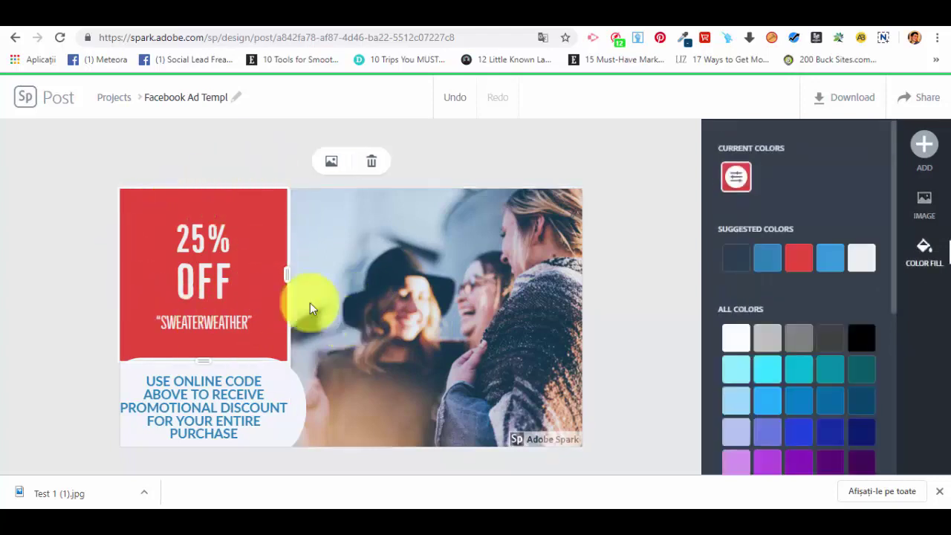
left_click_drag(287, 276, 310, 291)
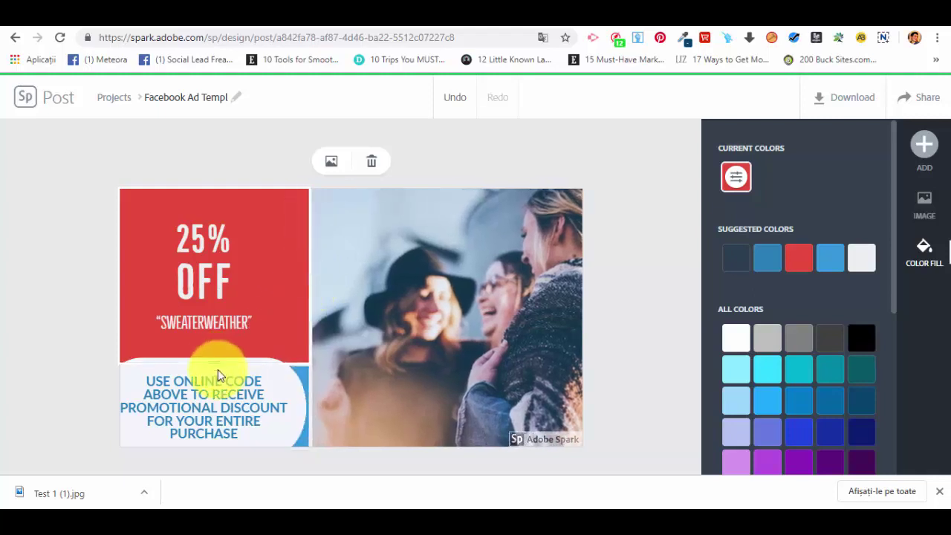
left_click(218, 370)
left_click(297, 386)
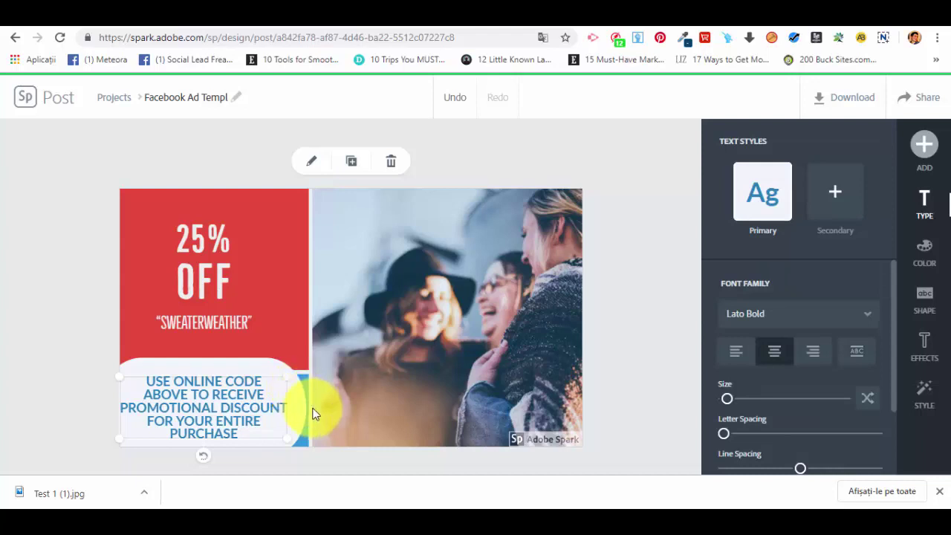
- Widen the photo cell by moving its divider toward the 25% OFF text, narrowing the red panel
left_click(308, 413)
left_click(301, 421)
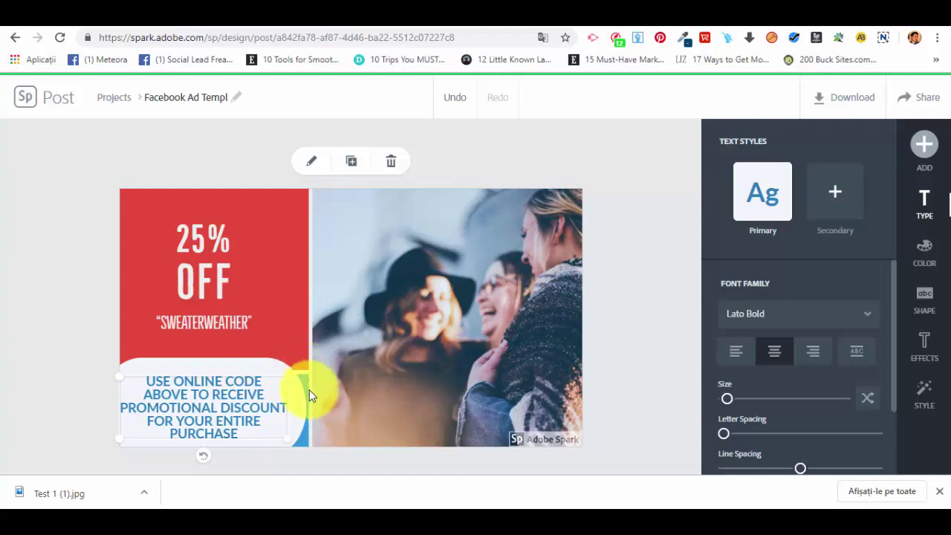
left_click(309, 390)
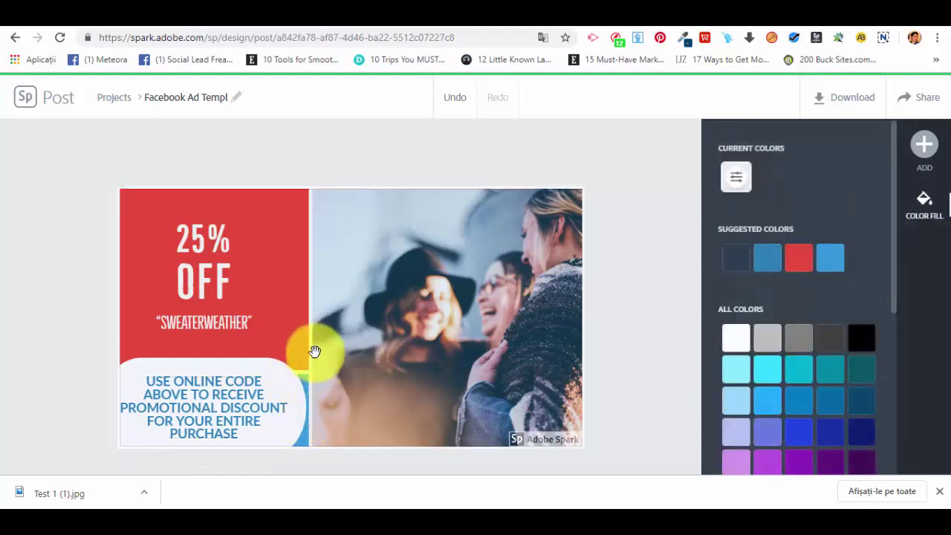
left_click(315, 335)
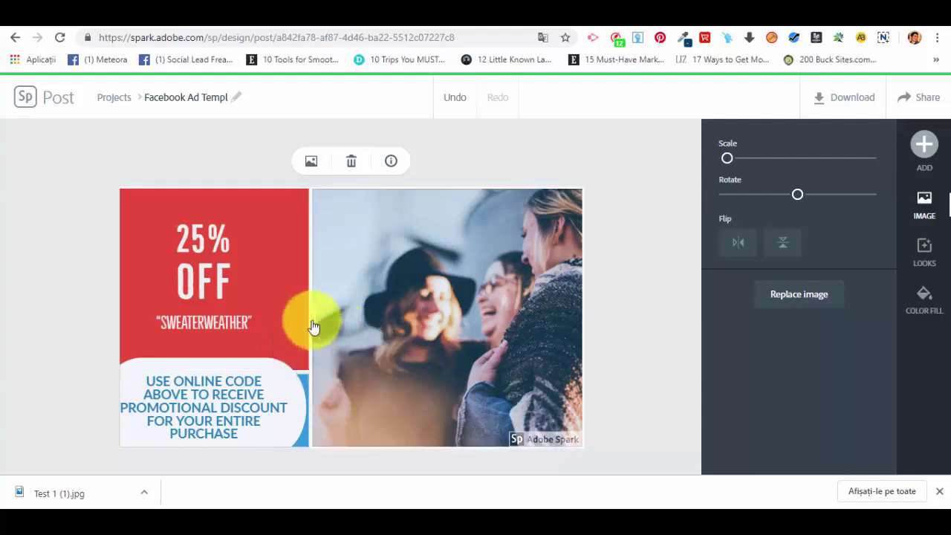
left_click_drag(314, 327, 282, 361)
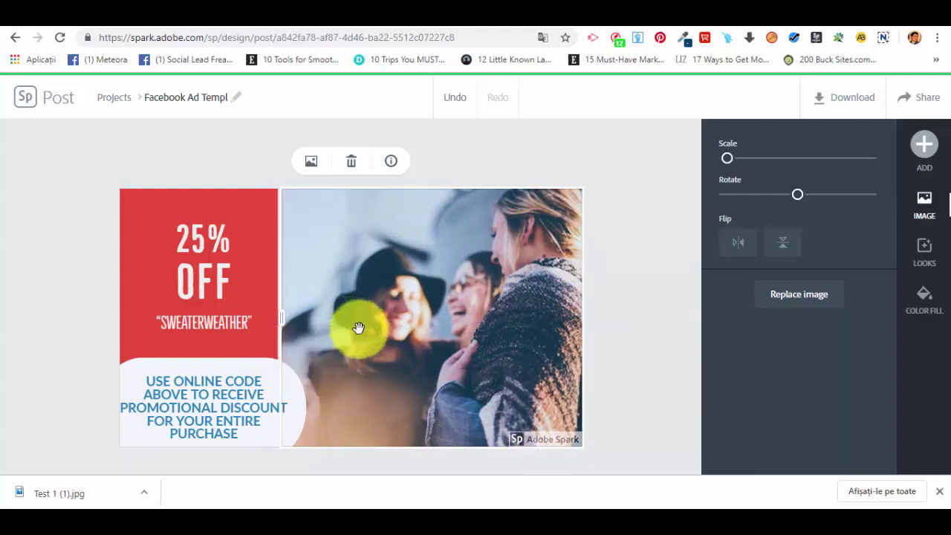
left_click(532, 144)
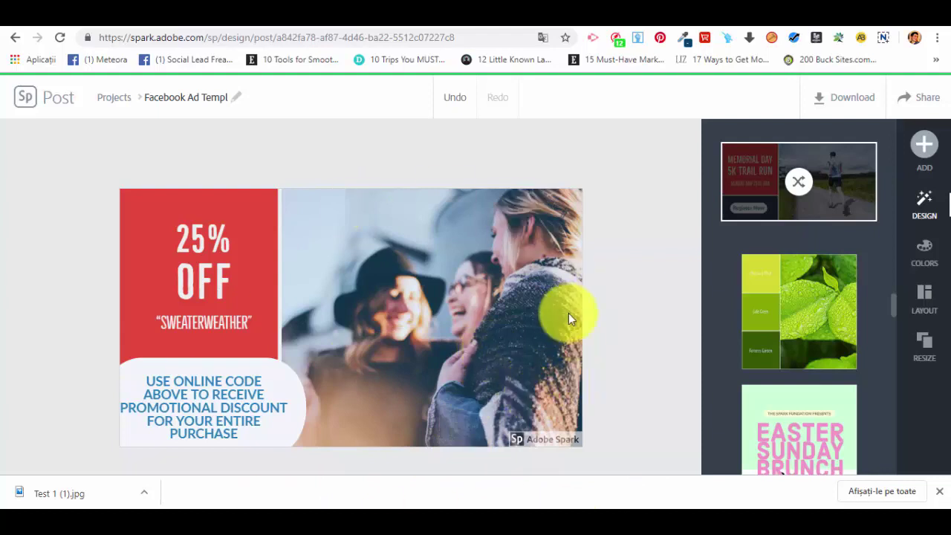
- Try the first two Decorative color palettes on the ad, and apply the third one, with red, cream and teal
left_click(934, 260)
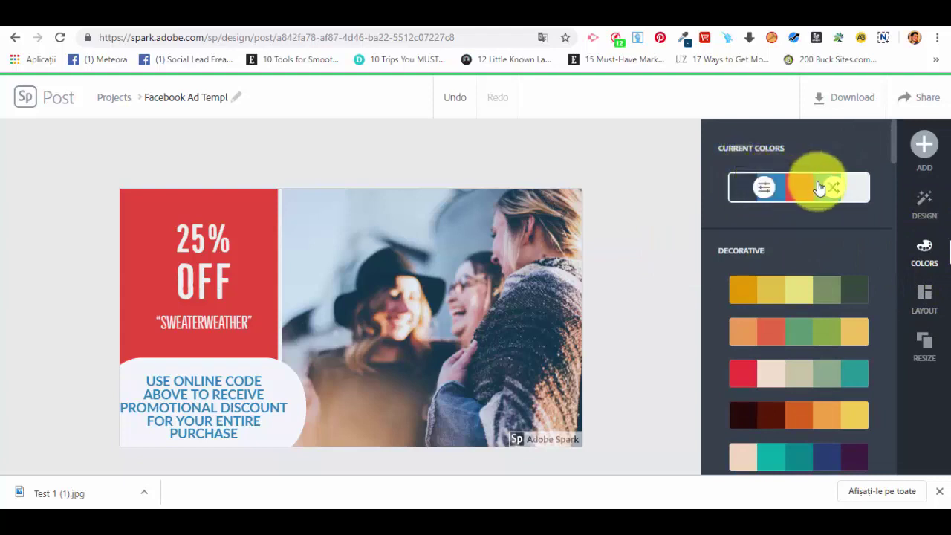
left_click(770, 295)
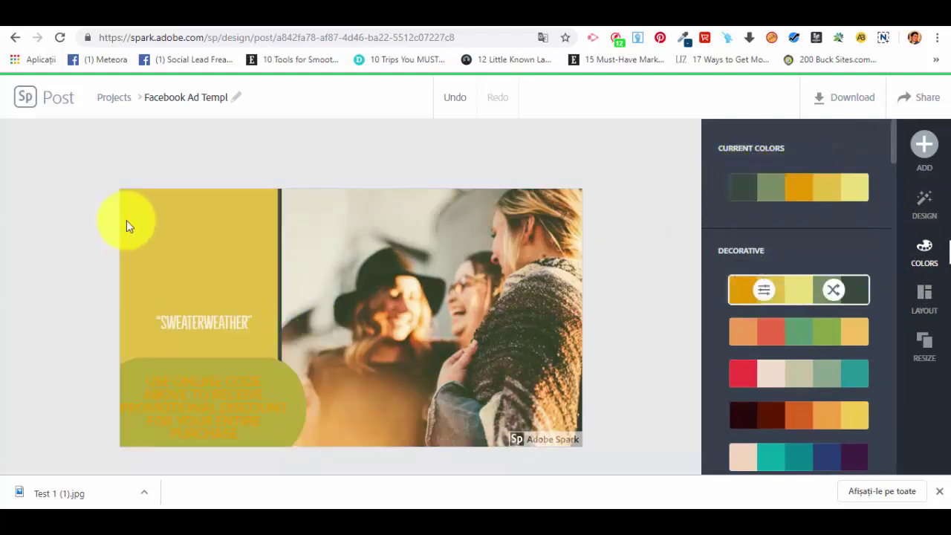
left_click(832, 338)
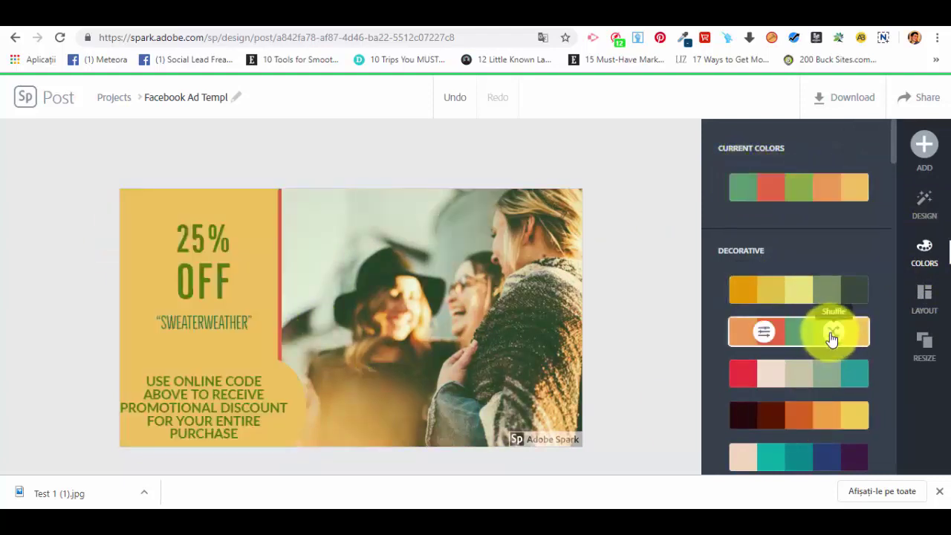
left_click(824, 372)
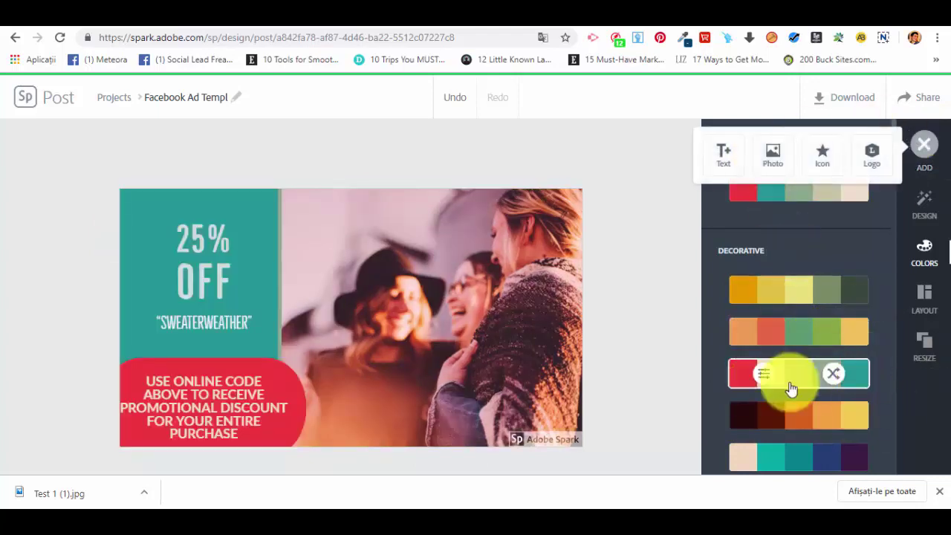
- Look through the remaining Decorative and Modern palettes, the layout options and the resize formats for social posts
scroll(795, 372, "down", 1)
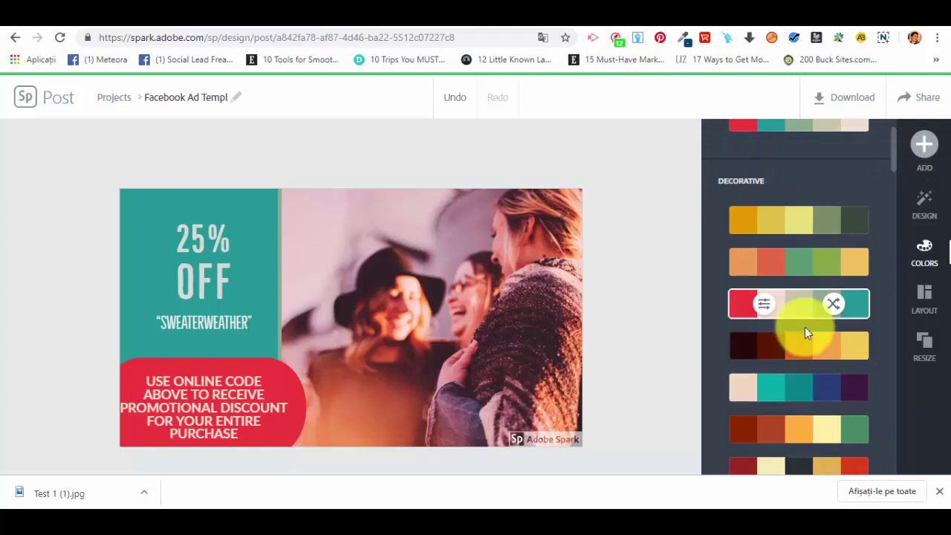
scroll(805, 331, "down", 1)
scroll(804, 331, "down", 3)
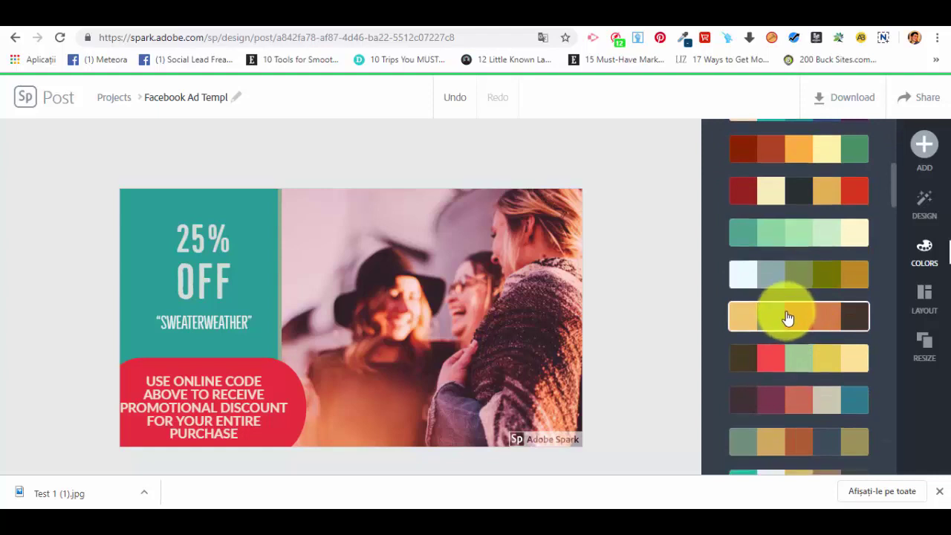
scroll(789, 317, "down", 4)
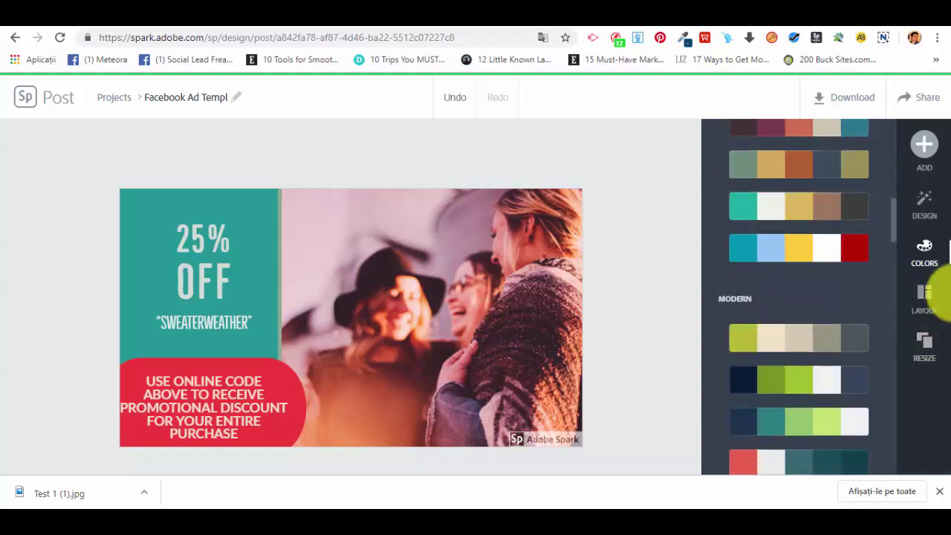
left_click(924, 294)
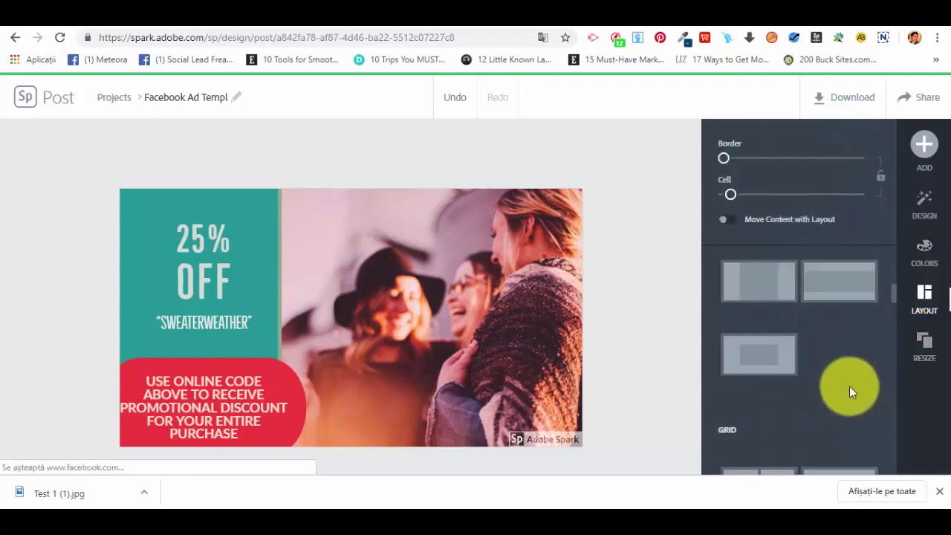
left_click(937, 354)
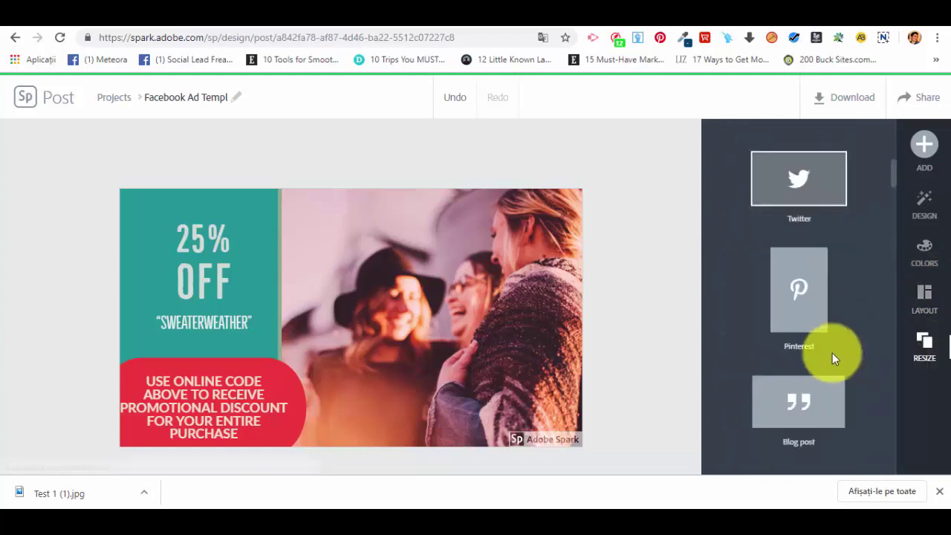
scroll(833, 351, "down", 3)
scroll(835, 355, "up", 7)
scroll(833, 359, "up", 2)
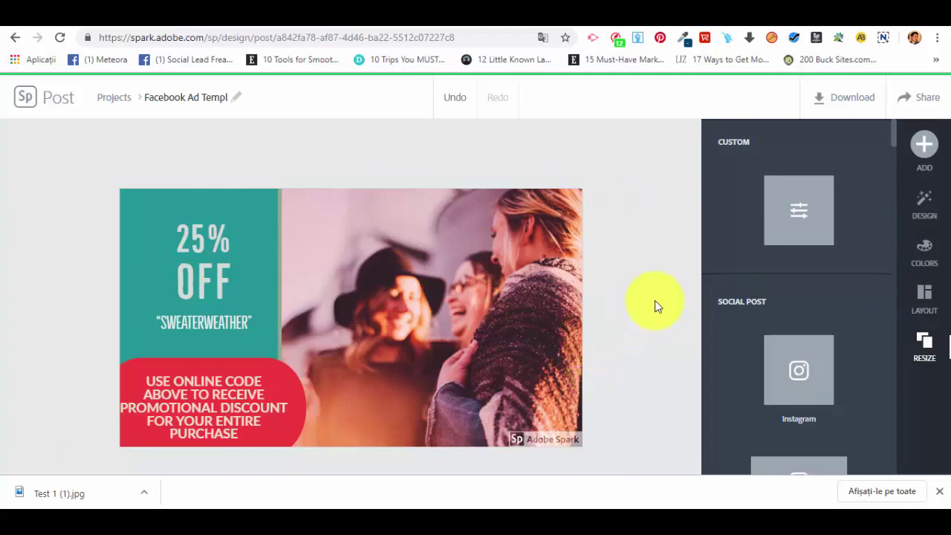
- Download the finished ad as an image and dismiss the Spark Premium offer
left_click(864, 102)
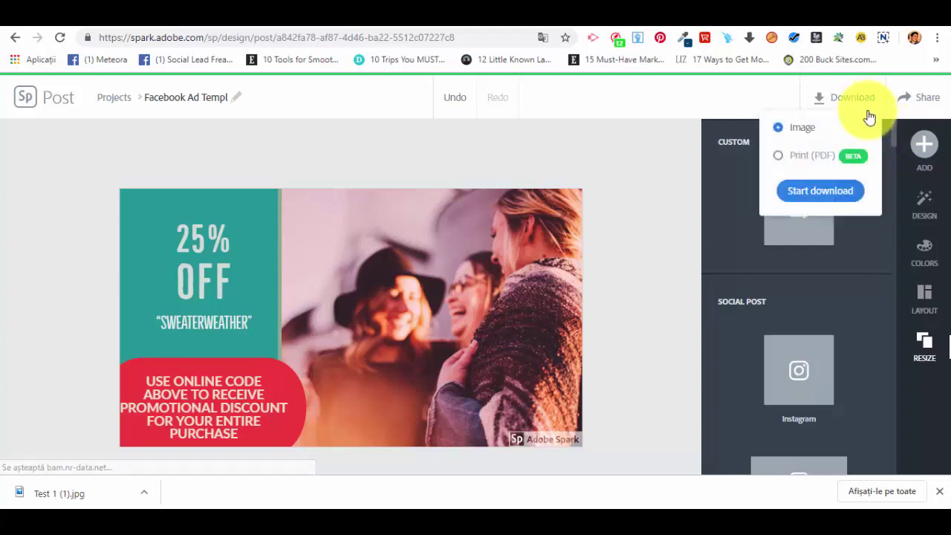
left_click(821, 192)
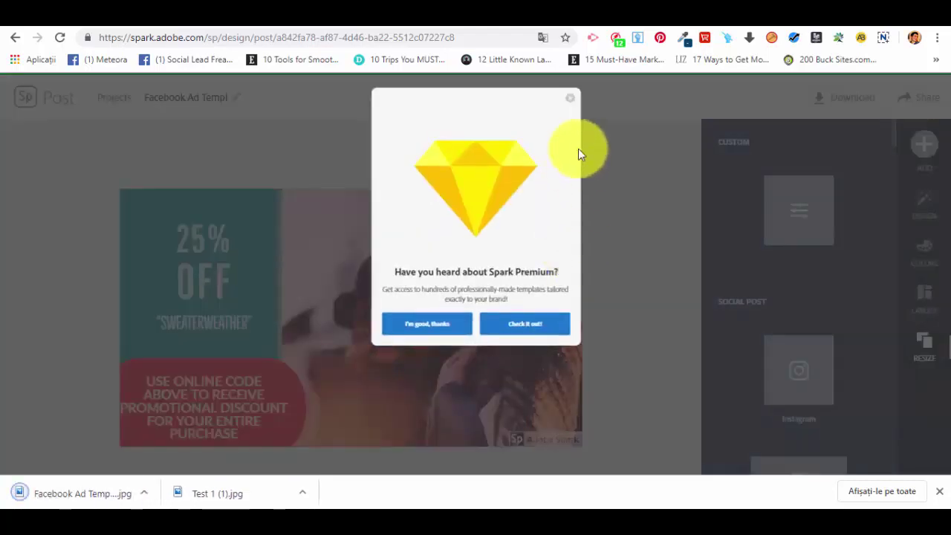
left_click(570, 101)
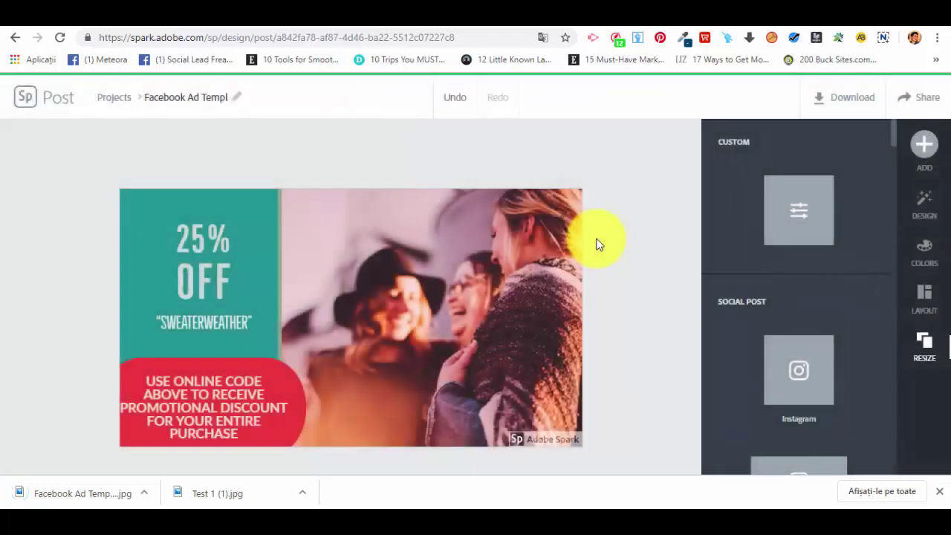